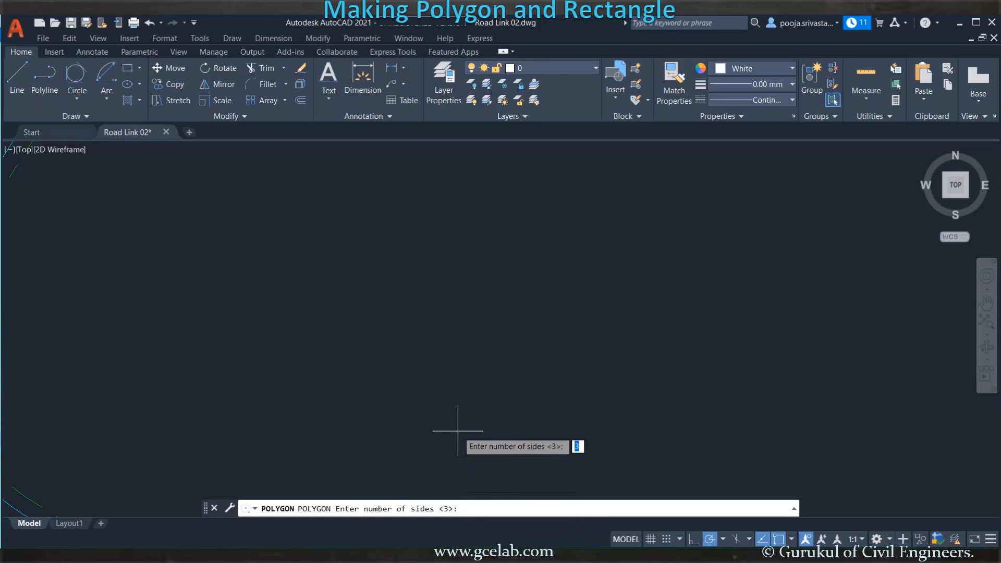
pyautogui.write('6')
pyautogui.press('Return')
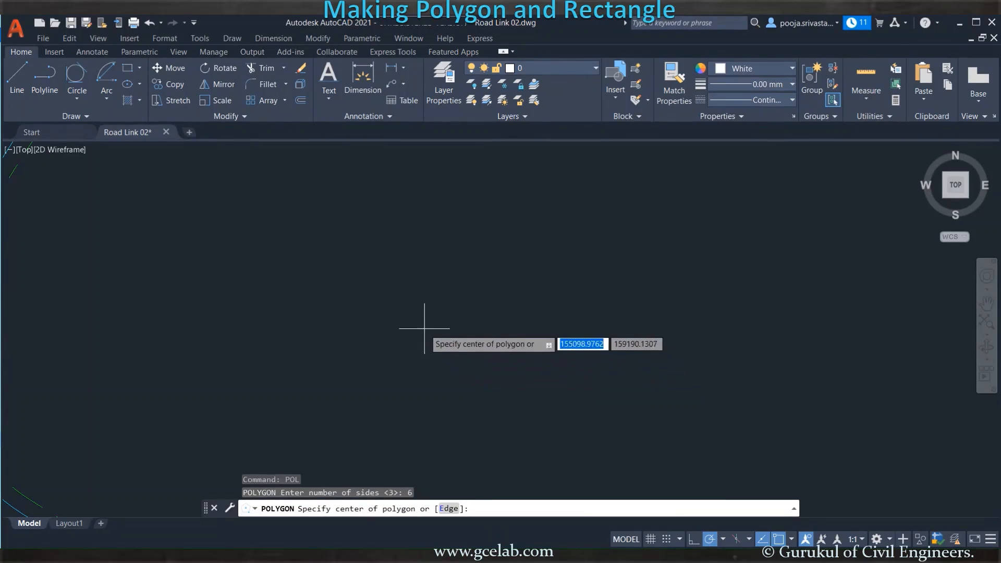
pyautogui.click(417, 281)
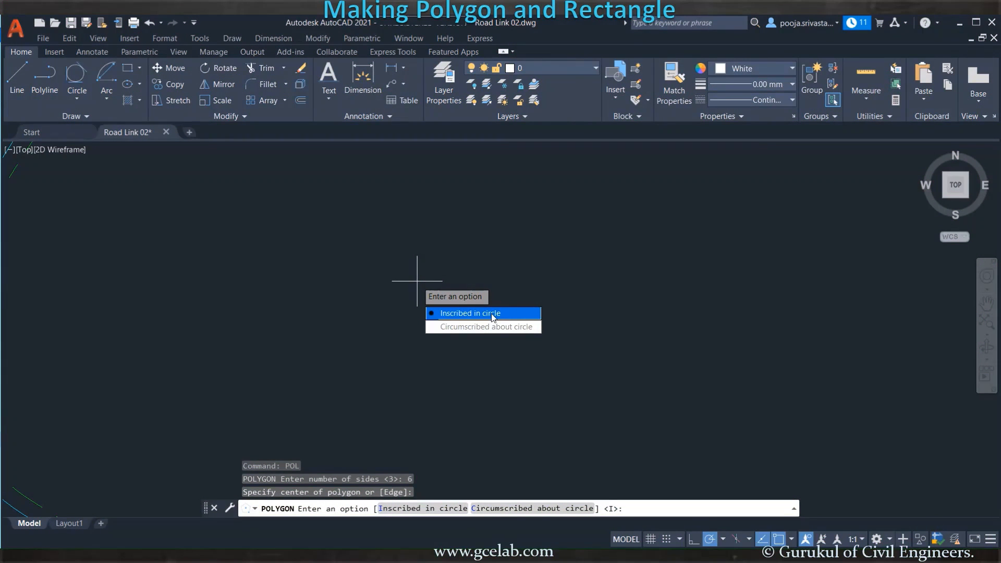
pyautogui.press('Escape')
# Examine how the sample hexagons labelled Circumscribed and Inscribed relate to their red circles
pyautogui.scroll(-4, 376, 298)
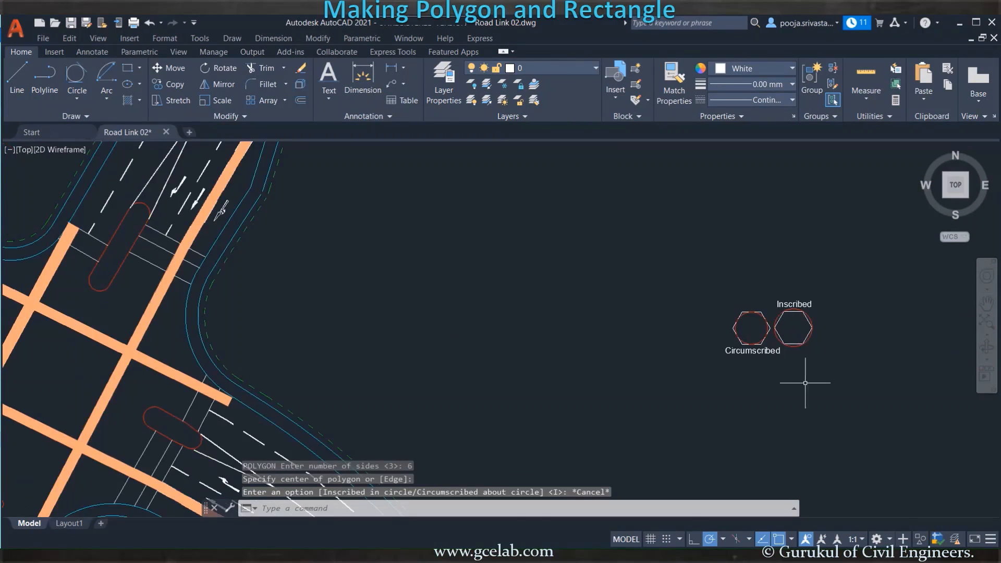
pyautogui.scroll(4, 817, 345)
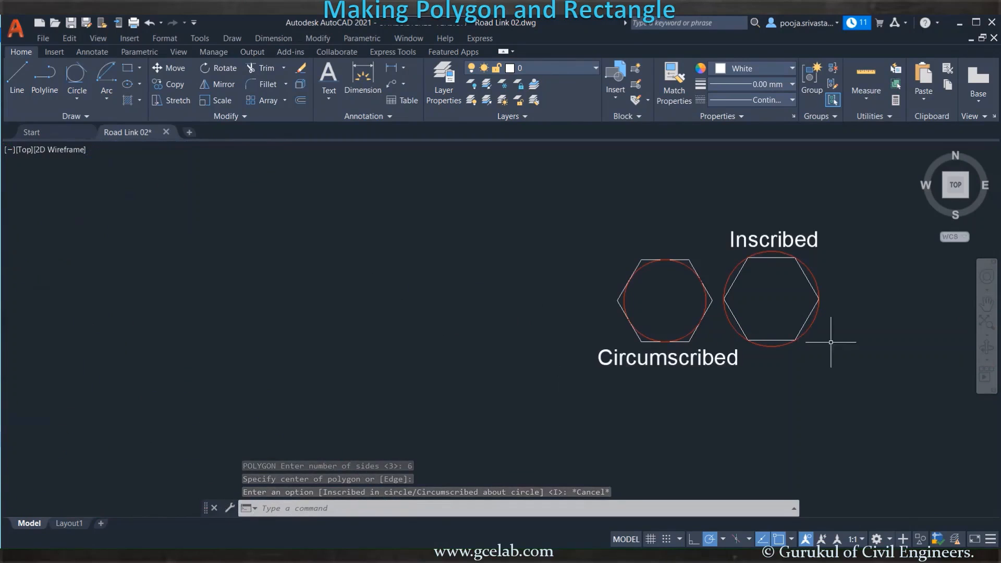
pyautogui.moveTo(860, 381); pyautogui.dragTo(817, 389, button='middle')
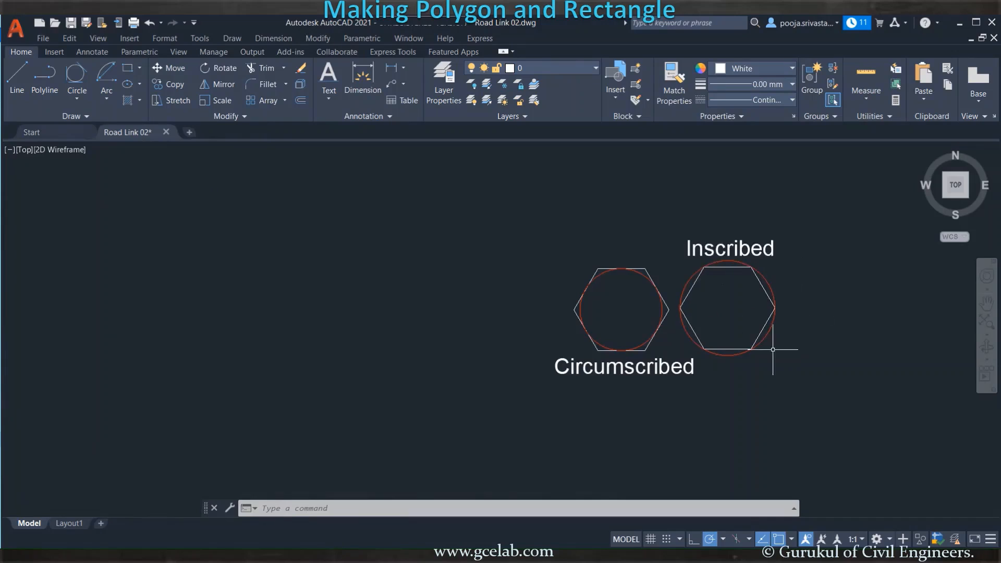
pyautogui.scroll(2, 749, 348)
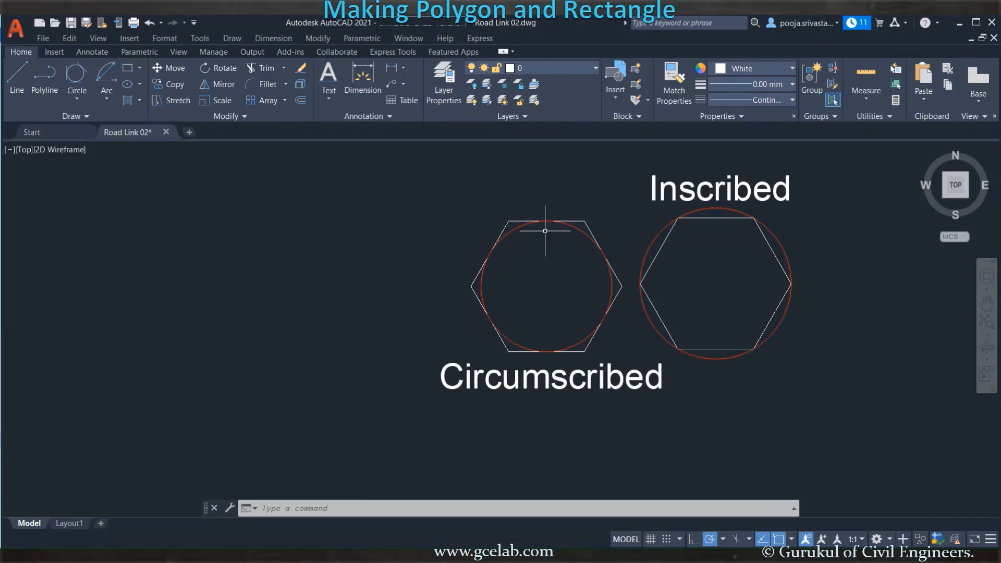
# Draw a six-sided polygon inscribed in a circle of radius 3 in the empty area beside the sample hexagons
pyautogui.scroll(-3, 827, 297)
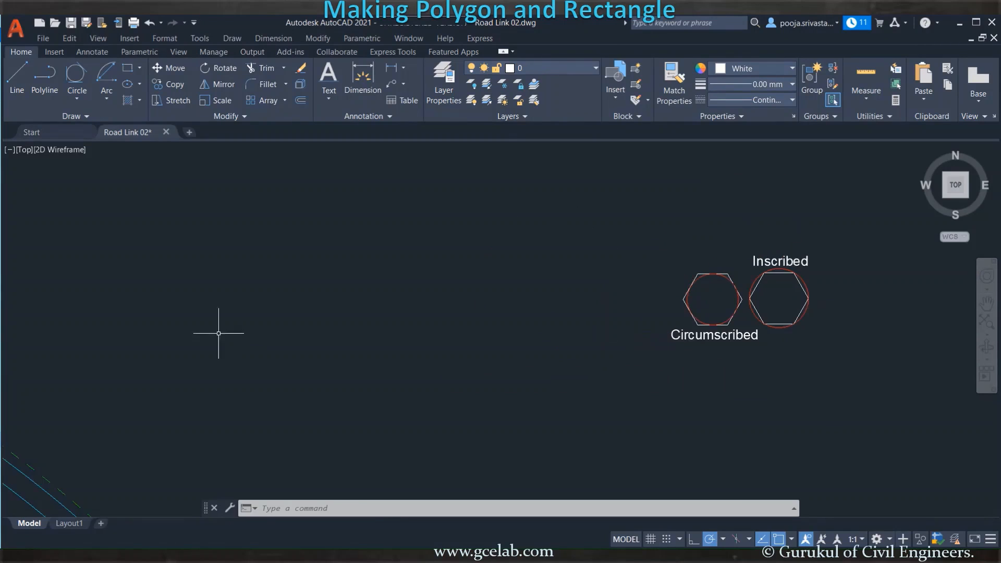
pyautogui.scroll(2, 201, 318)
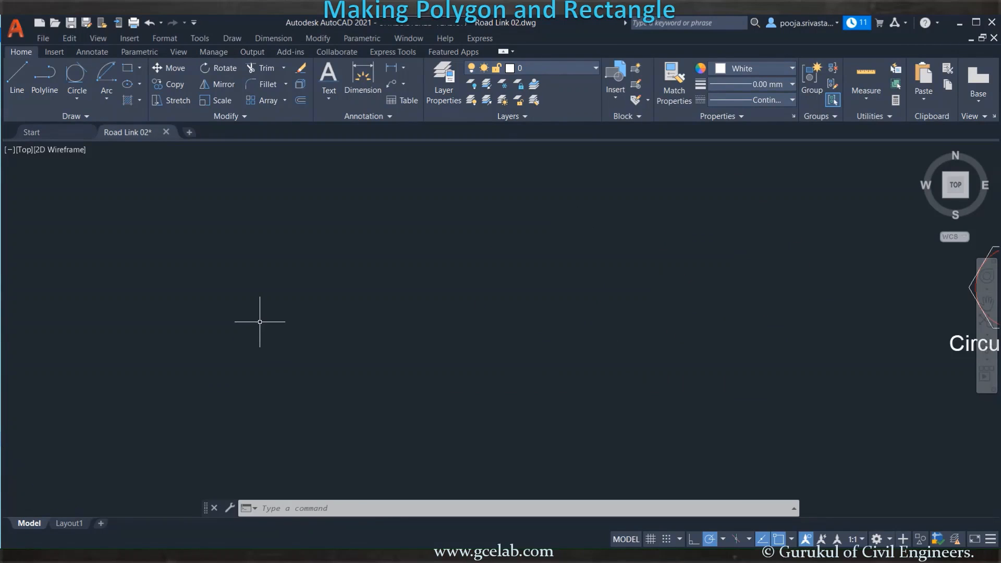
pyautogui.press('Return')
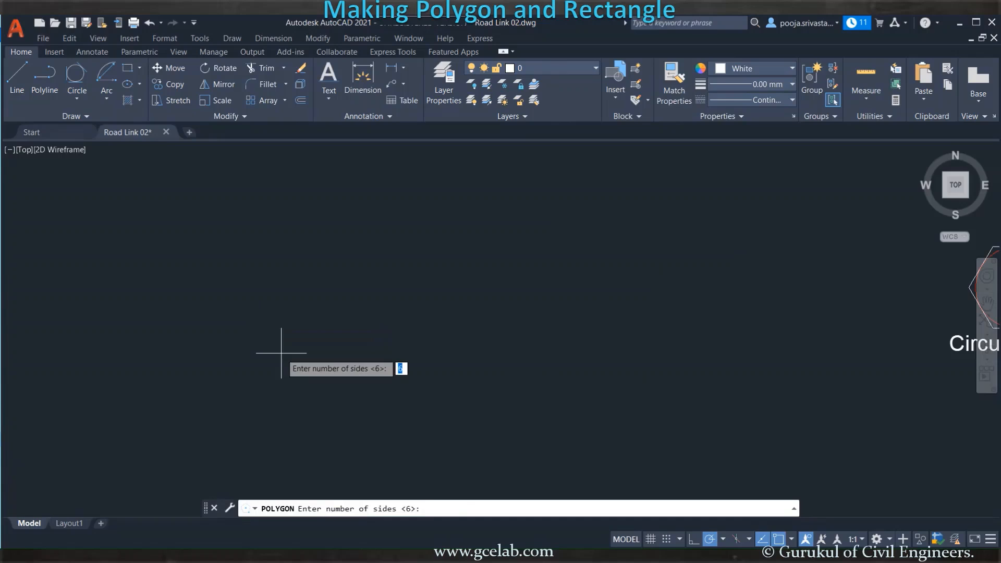
pyautogui.press('Return')
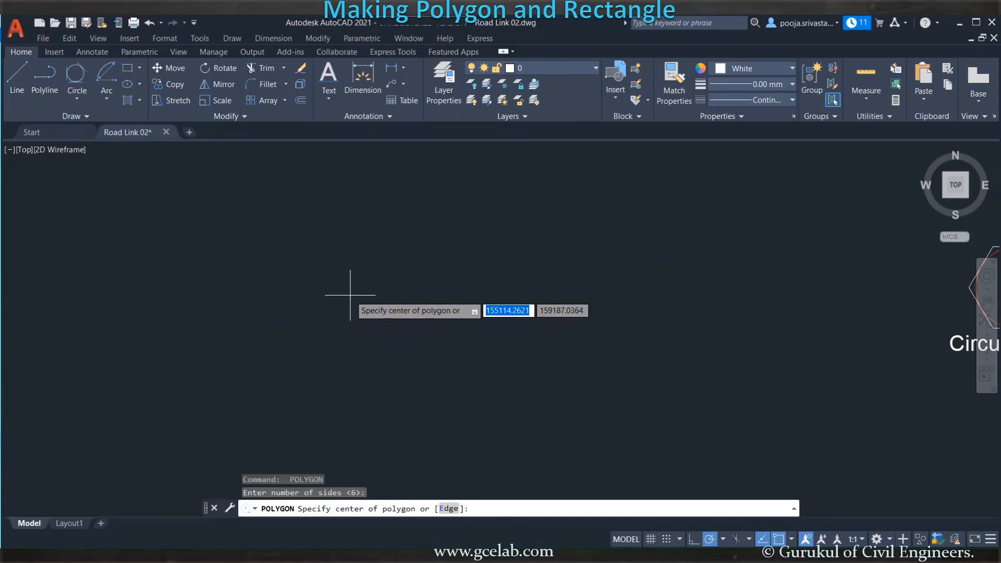
pyautogui.click(361, 275)
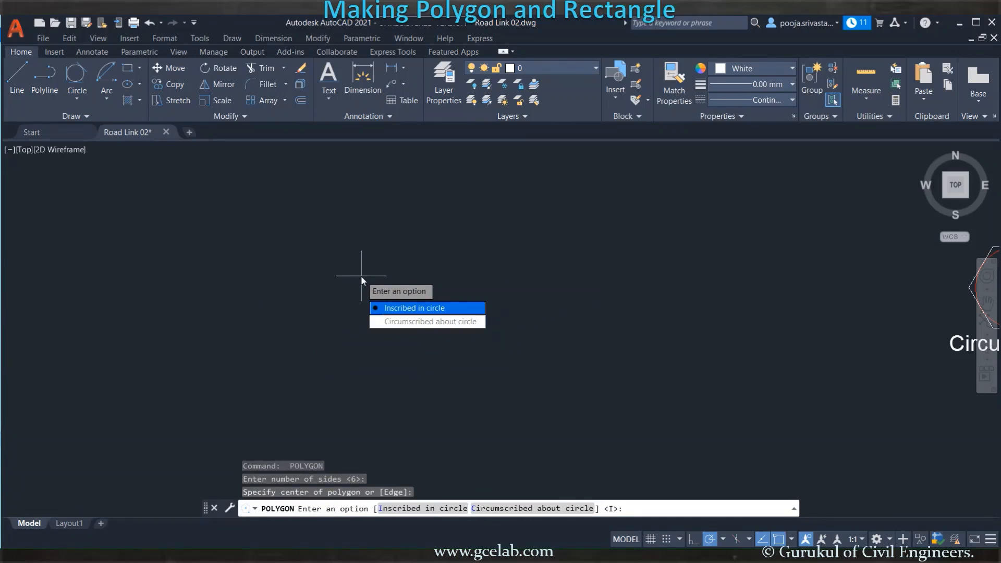
pyautogui.click(396, 312)
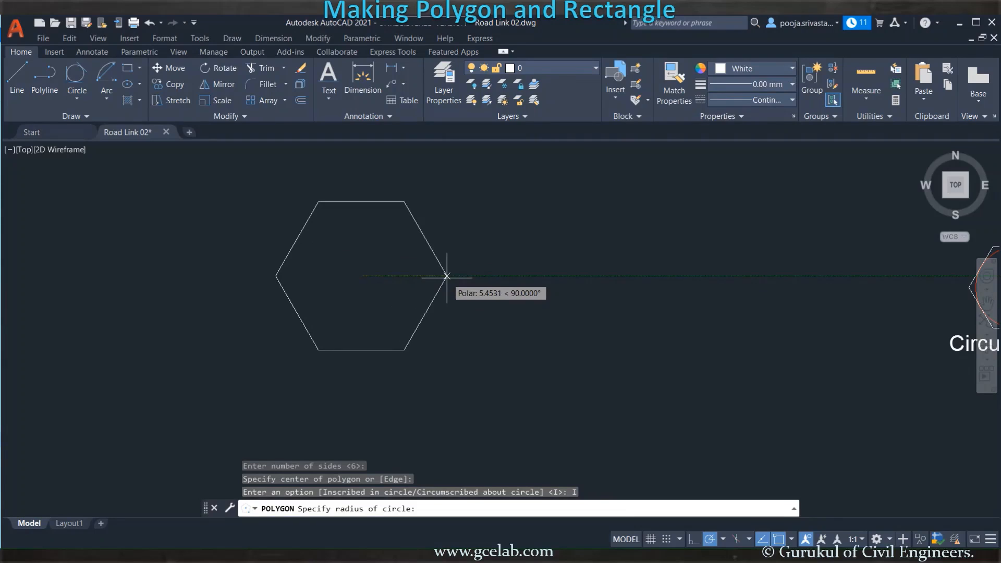
pyautogui.write('3')
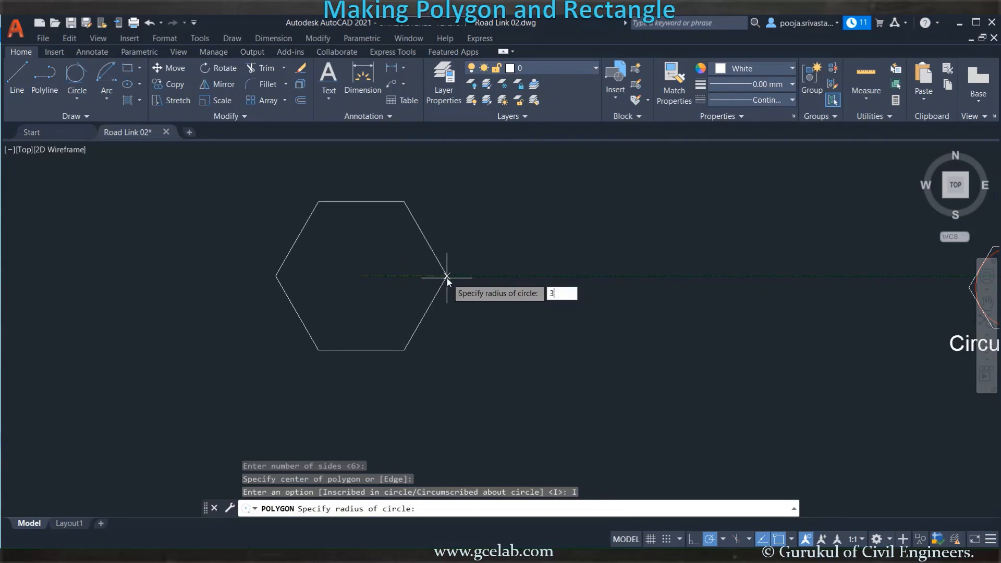
pyautogui.press('Return')
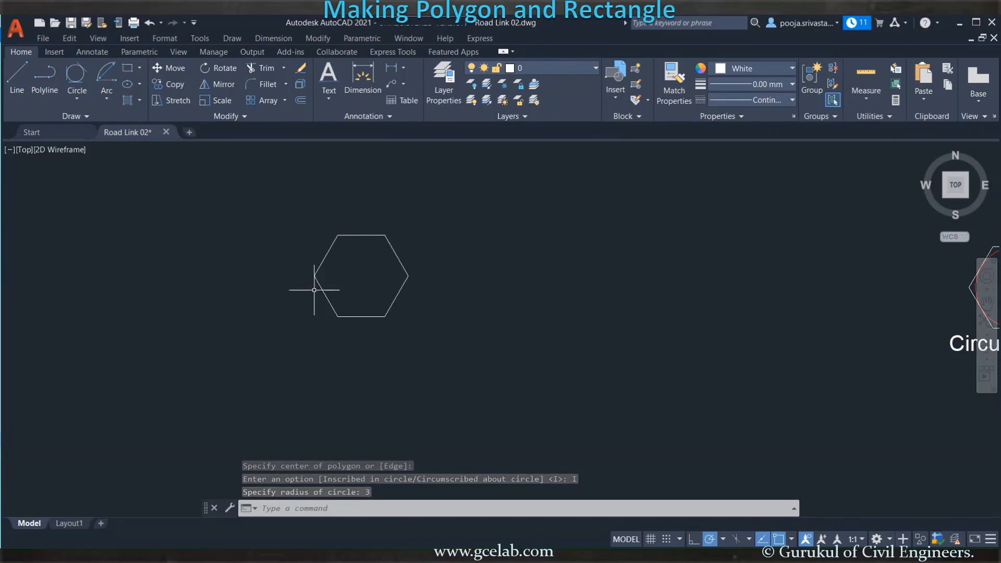
# Draw a second six-sided polygon beside the first hexagon, circumscribed about a circle of radius 3
pyautogui.press('Return')
pyautogui.press('Return')
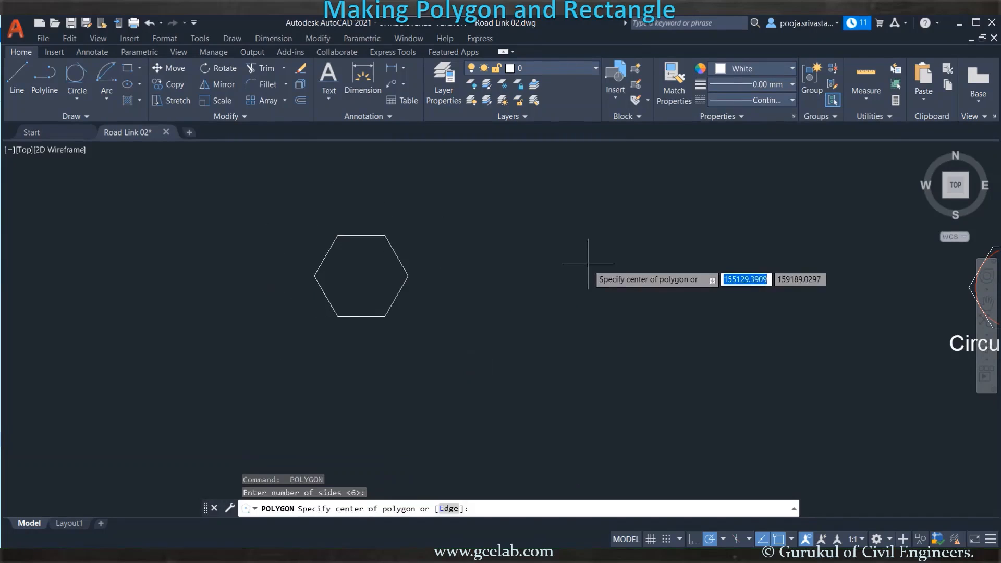
pyautogui.click(581, 270)
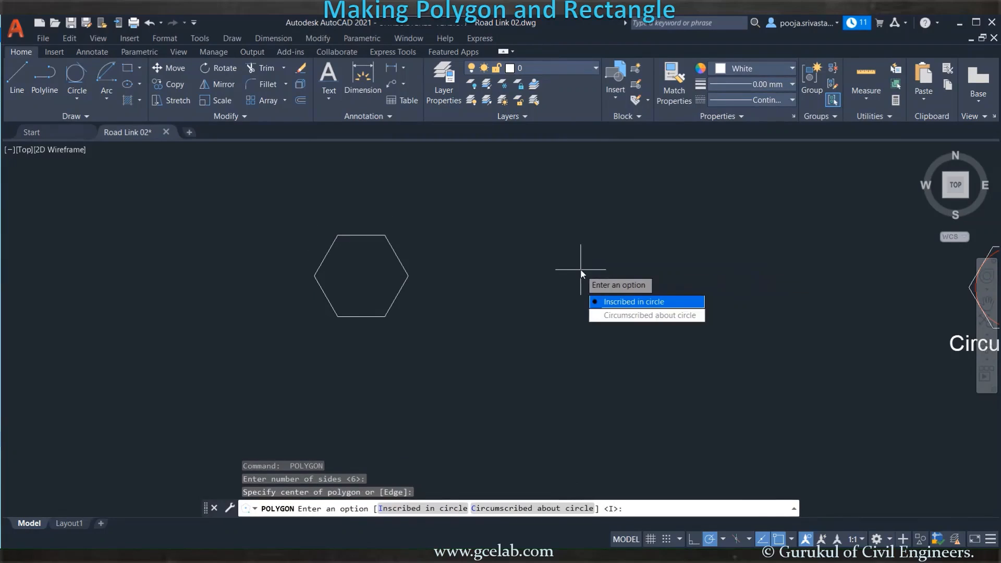
pyautogui.click(620, 316)
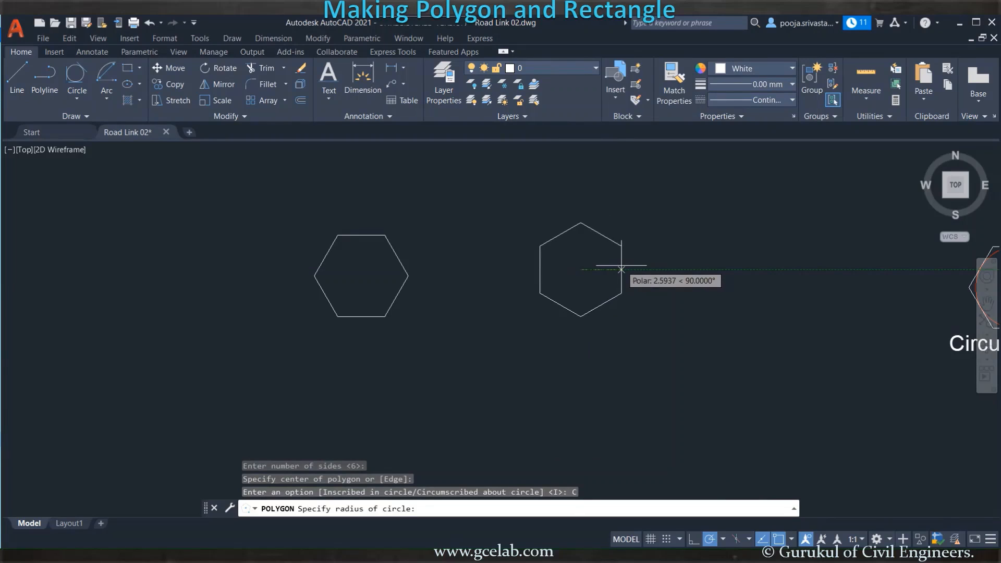
pyautogui.write('3')
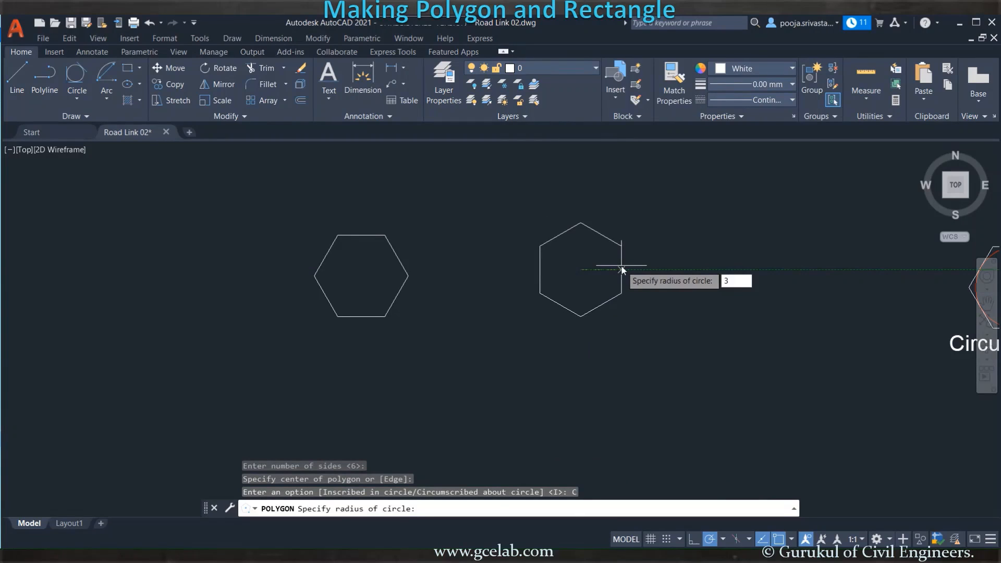
pyautogui.press('Return')
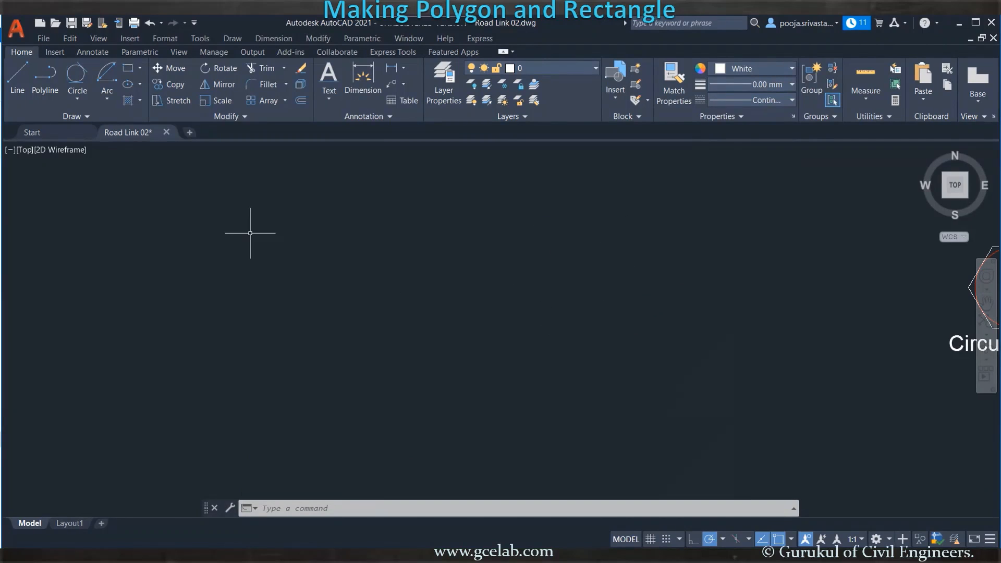
# Draw a freehand rectangle with the Rectangle command by picking two opposite corners in the empty drawing area
pyautogui.click(127, 67)
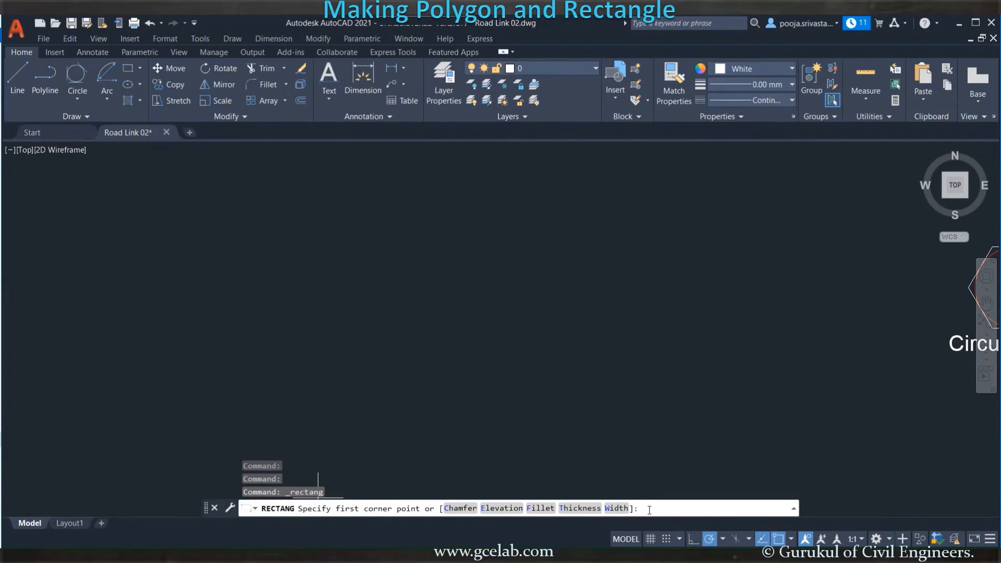
pyautogui.press('Escape')
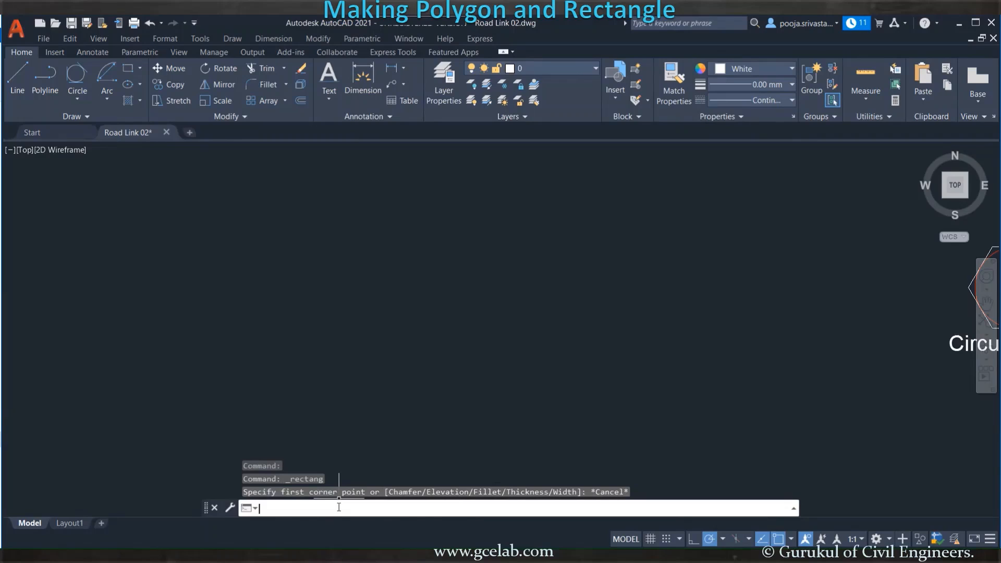
pyautogui.write('RECTANGLE')
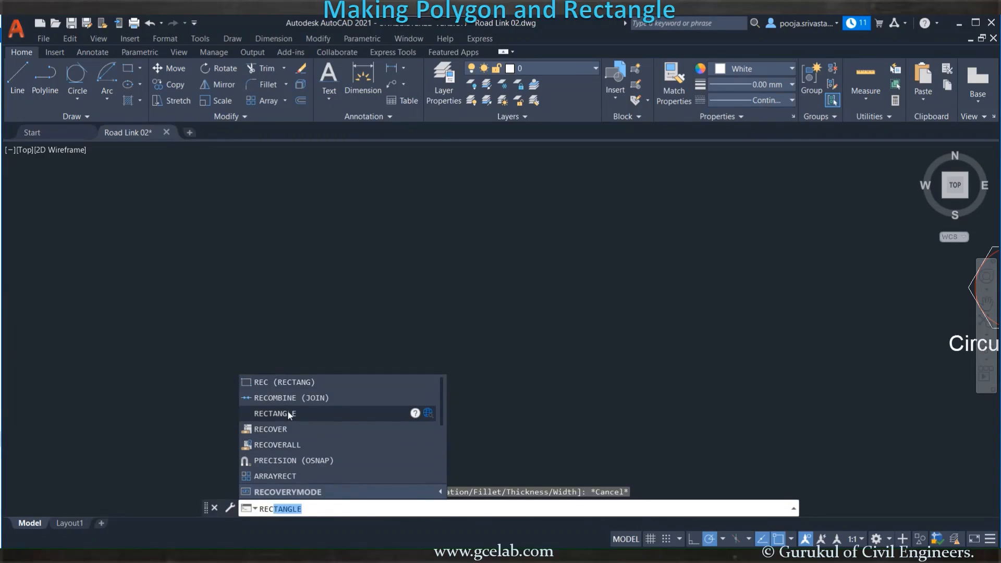
pyautogui.click(288, 414)
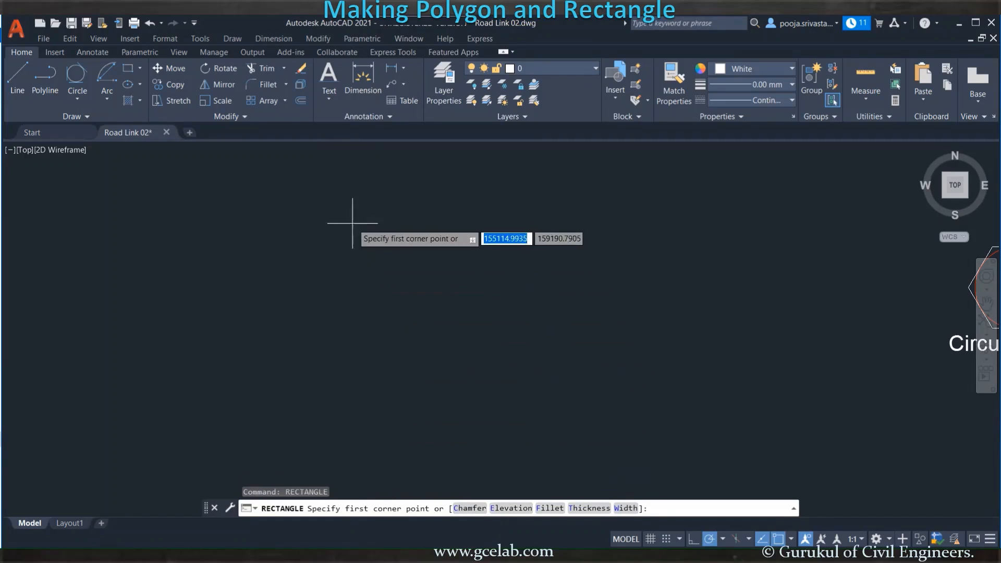
pyautogui.click(307, 221)
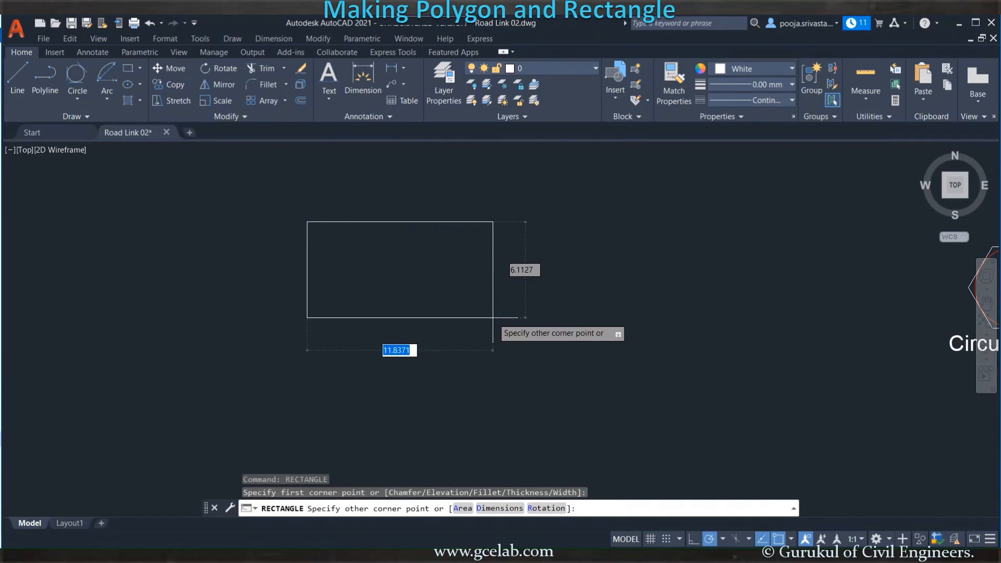
pyautogui.click(400, 278)
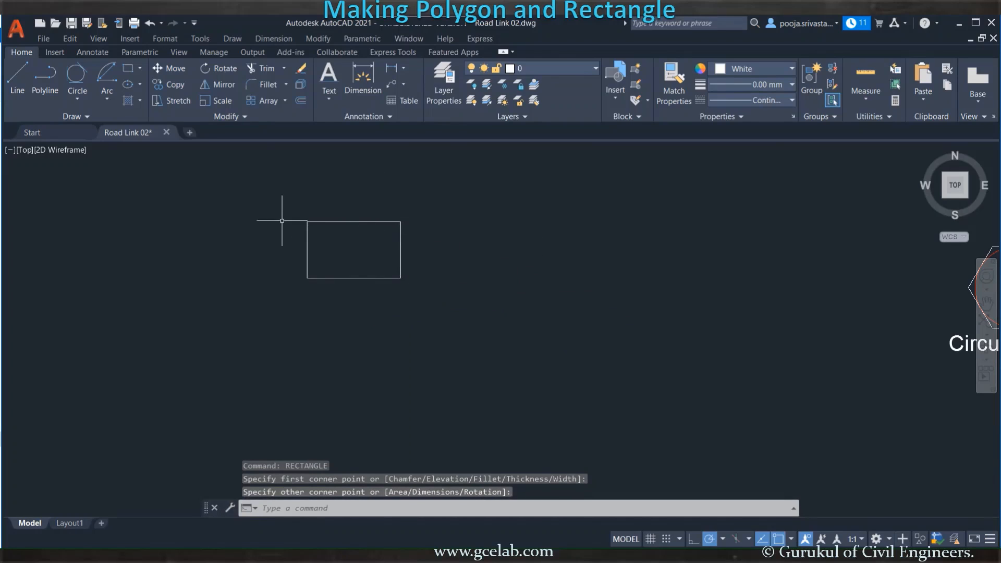
# Draw a second rectangle below the first using the Dimensions option, length 5 and width 2, extending down and left from its first corner
pyautogui.press('Return')
pyautogui.click(311, 309)
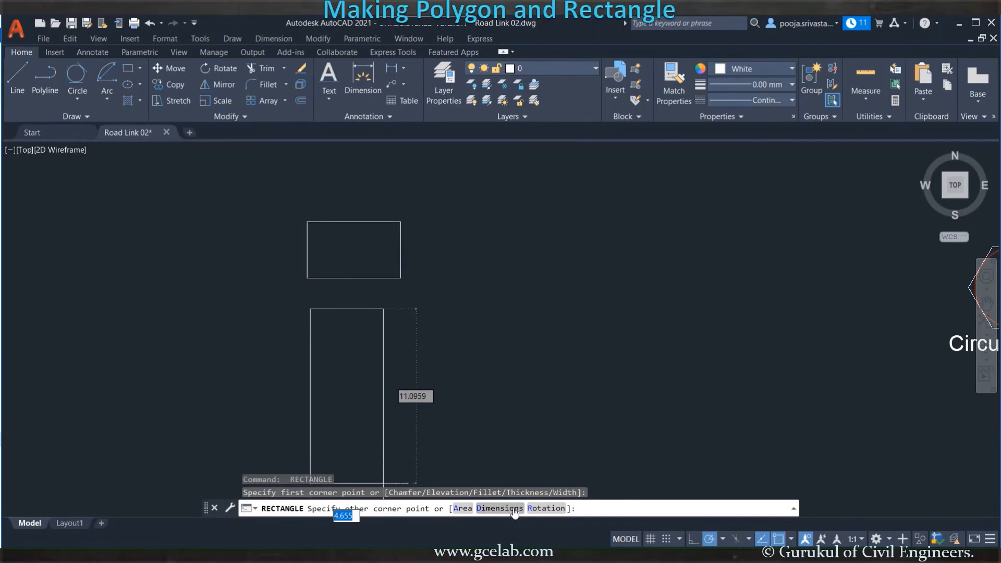
pyautogui.click(499, 508)
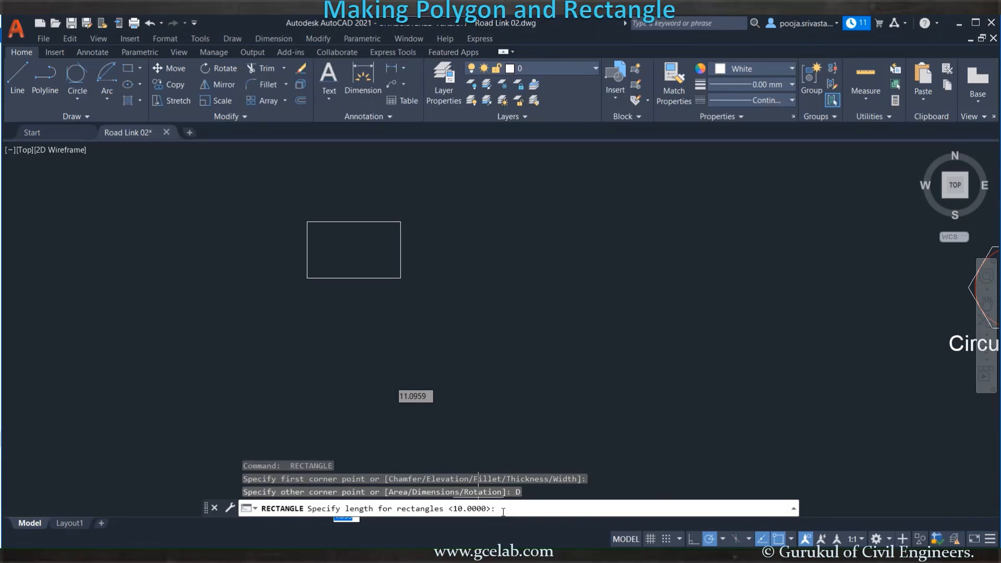
pyautogui.write('5')
pyautogui.press('Return')
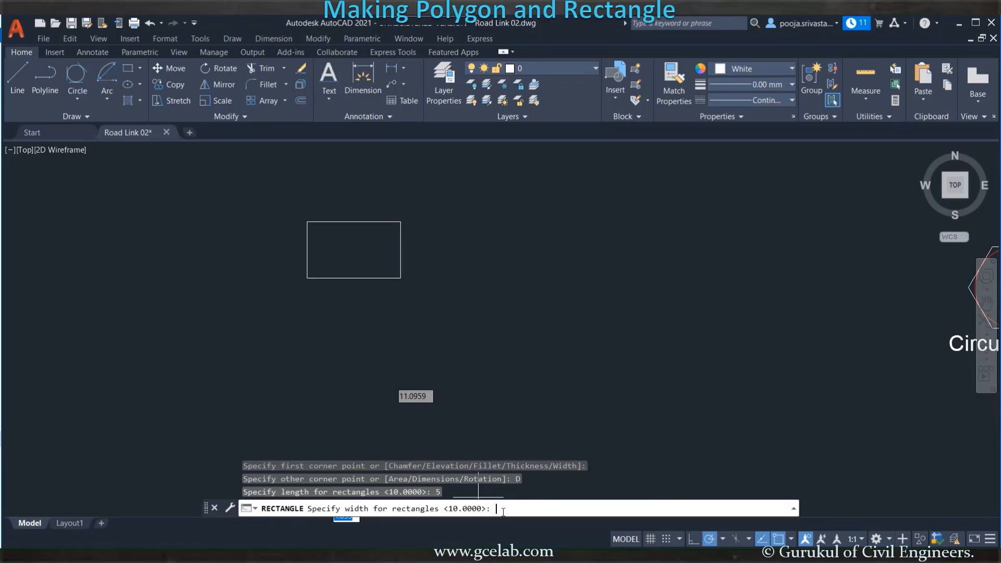
pyautogui.write('2')
pyautogui.press('Return')
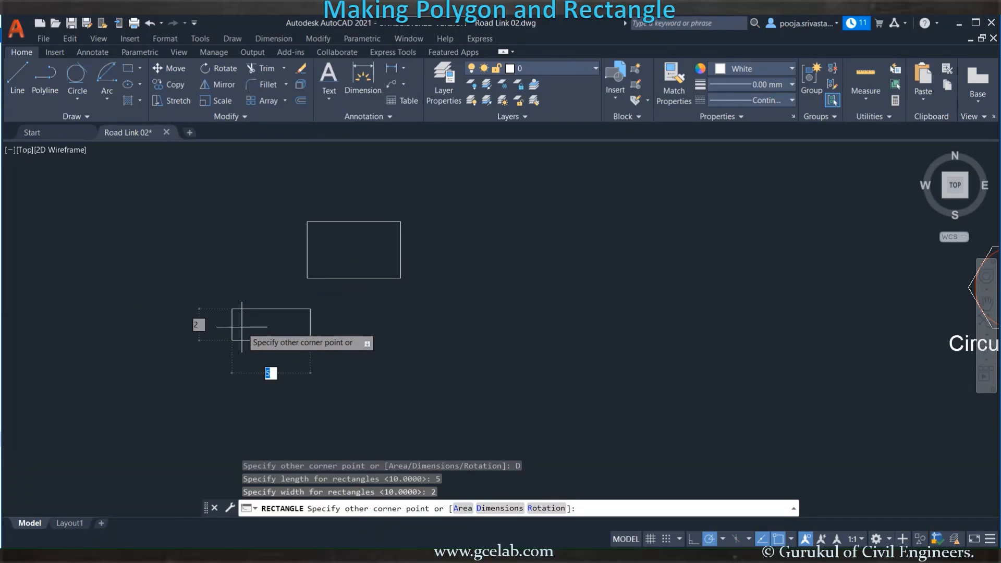
pyautogui.press('Return')
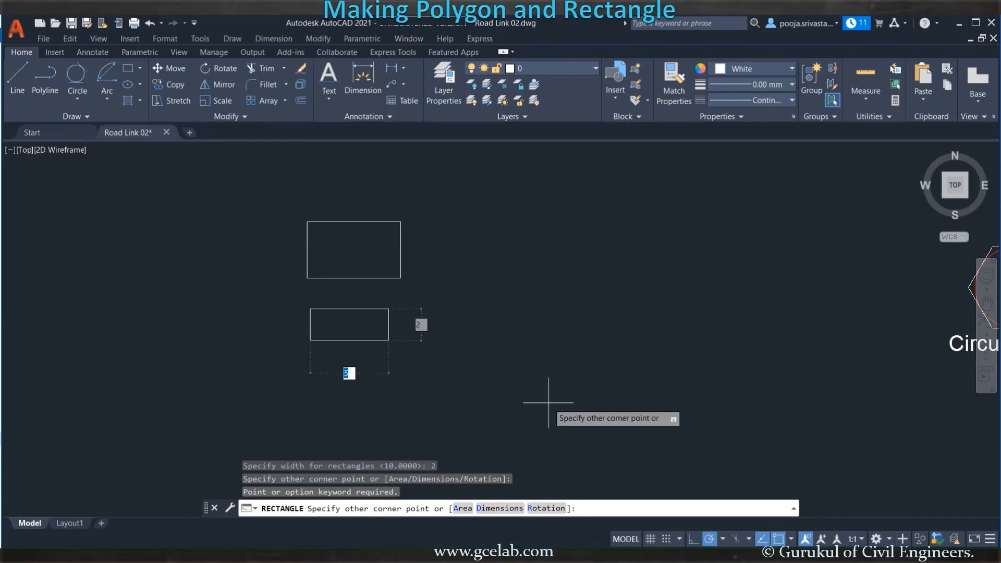
pyautogui.click(260, 332)
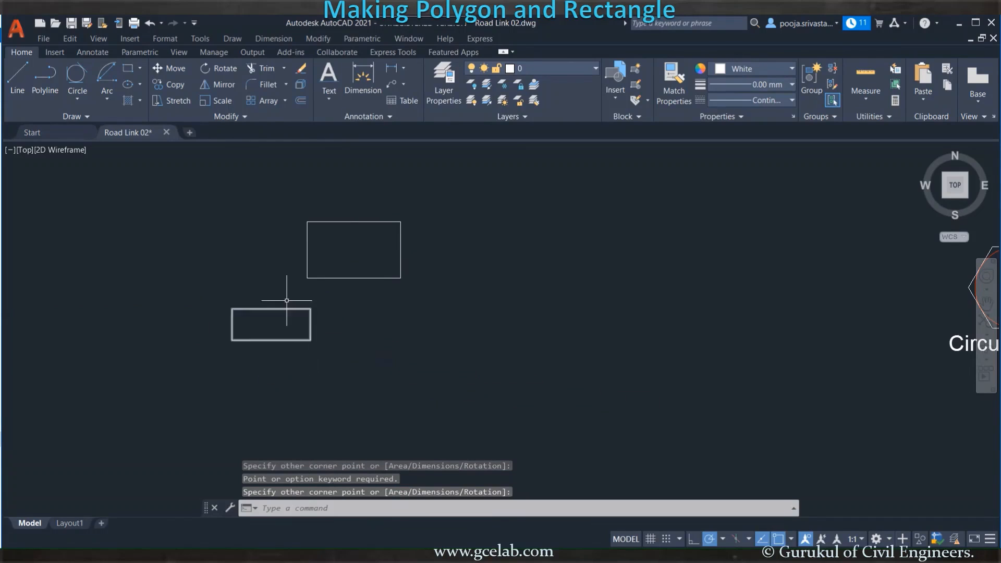